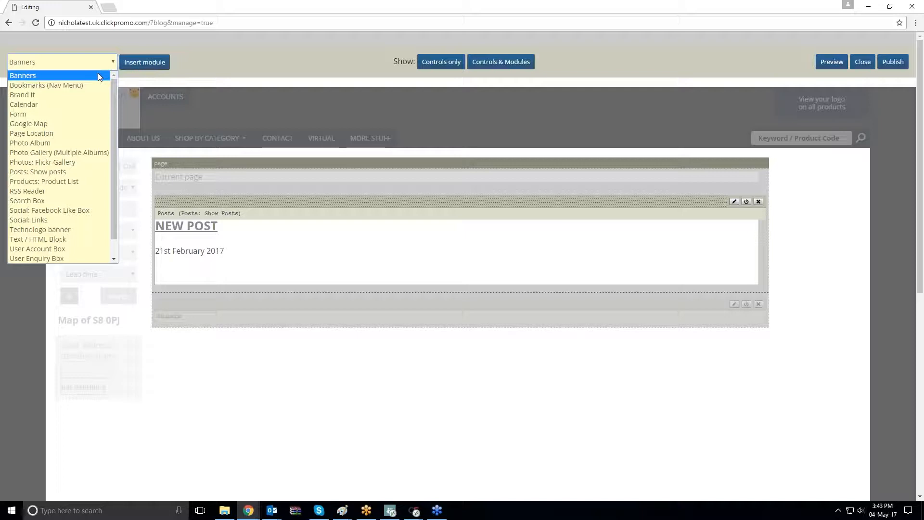
Insert a Banners module into the page and review its Contents and Options settings before closing the dialog
left_click(97, 73)
left_click(145, 62)
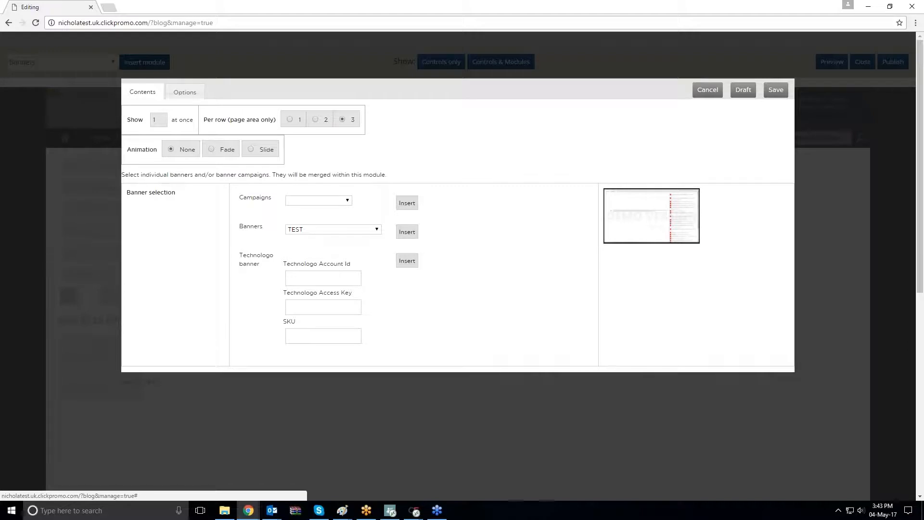
left_click(185, 92)
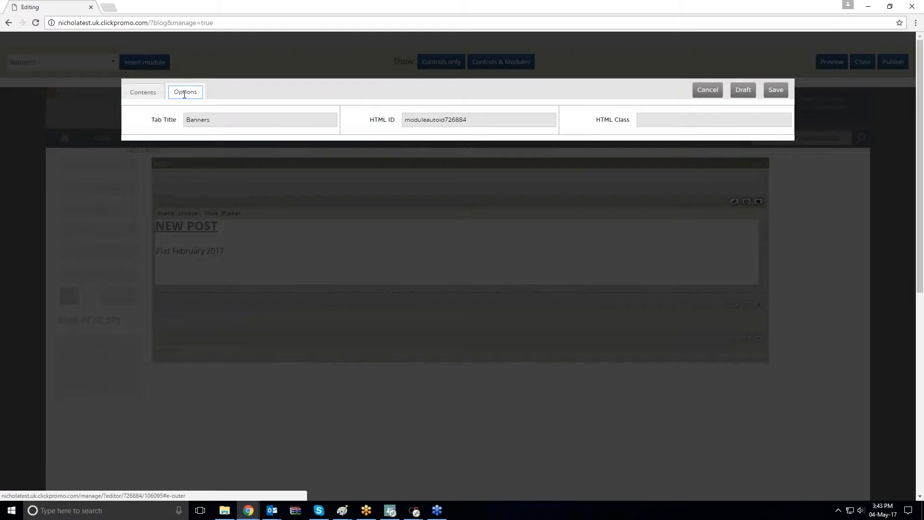
left_click(96, 67)
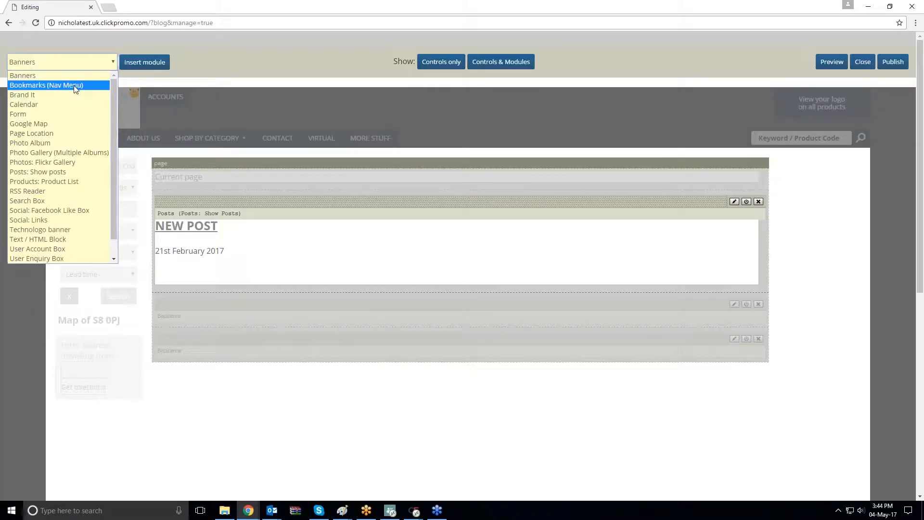
Insert a Bookmarks (Nav Menu) module and look through the available bookmark types
left_click(73, 85)
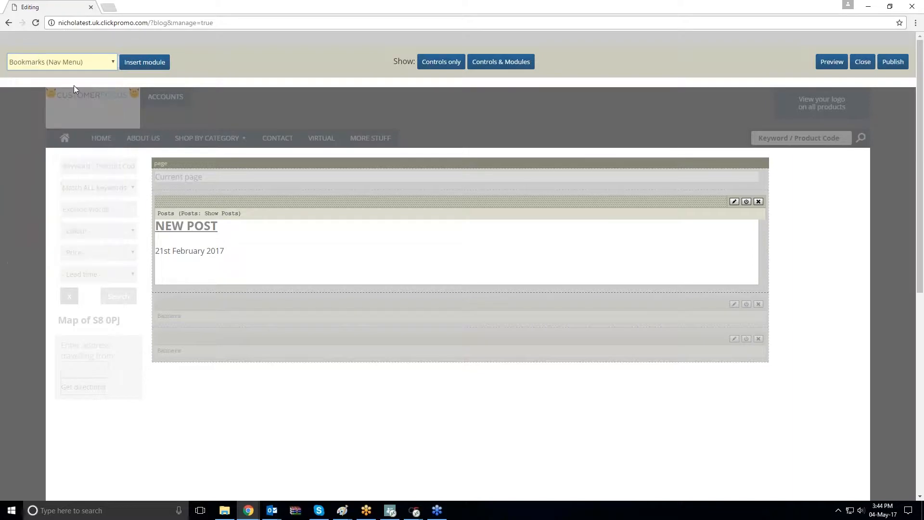
left_click(144, 64)
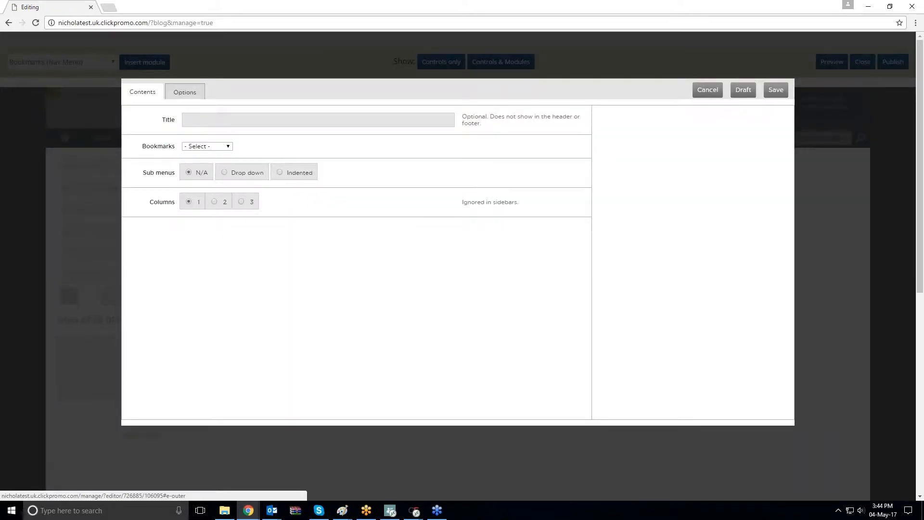
left_click(203, 146)
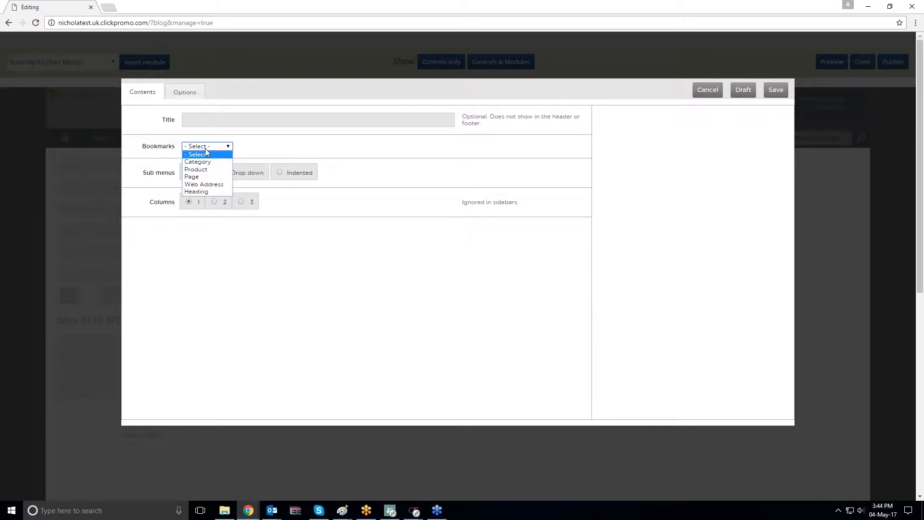
left_click(209, 145)
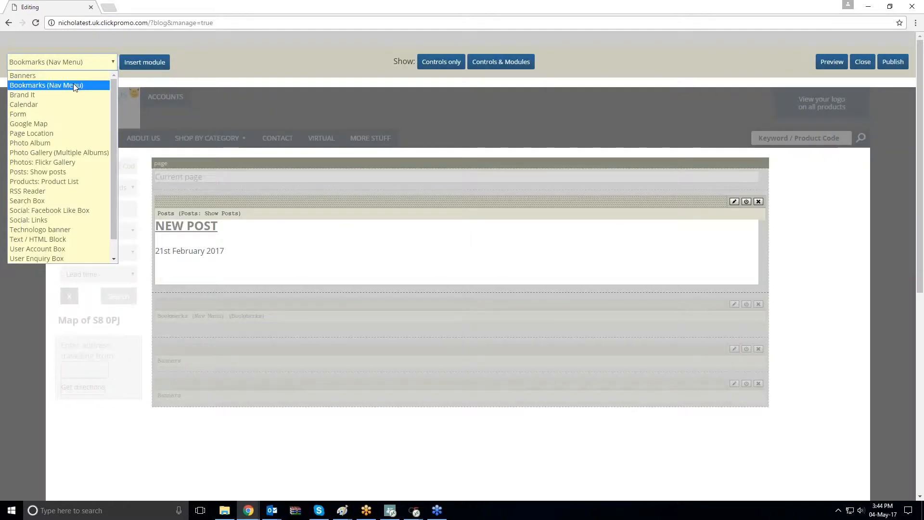
Insert a Brand It module and close its settings dialog without changes
left_click(62, 95)
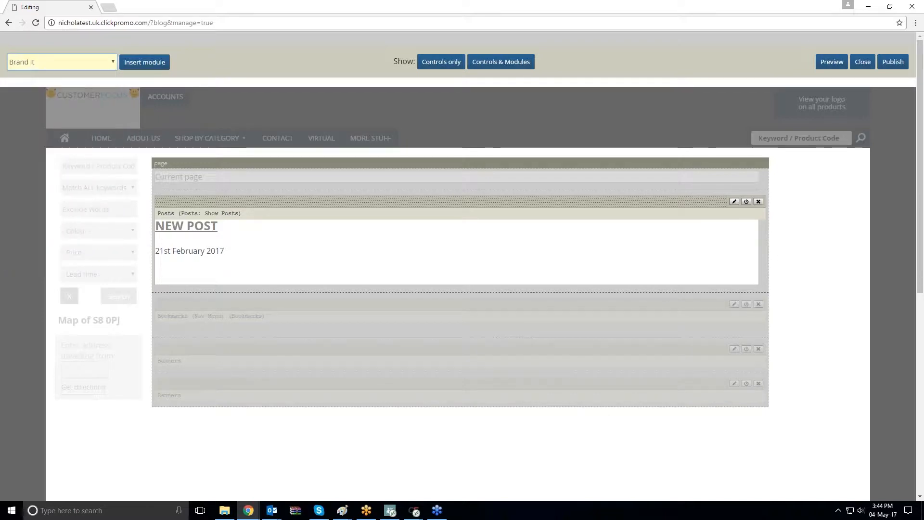
left_click(140, 67)
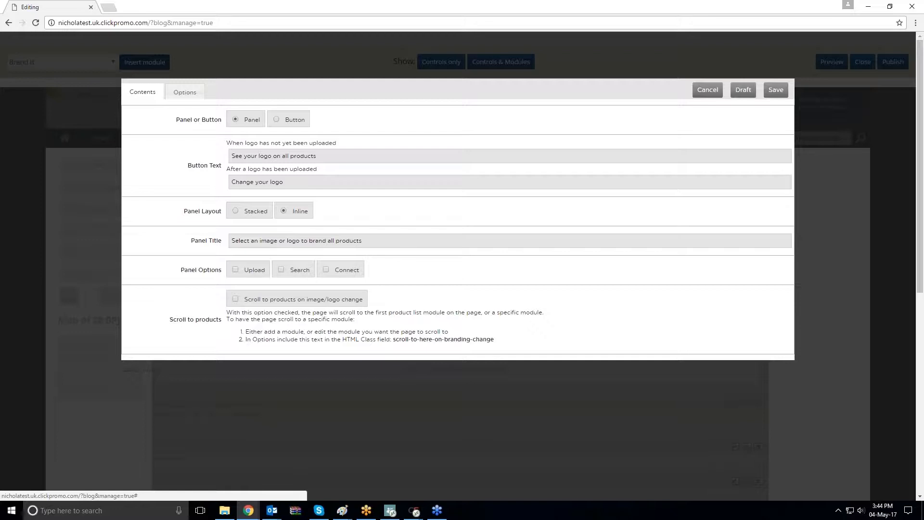
left_click(707, 90)
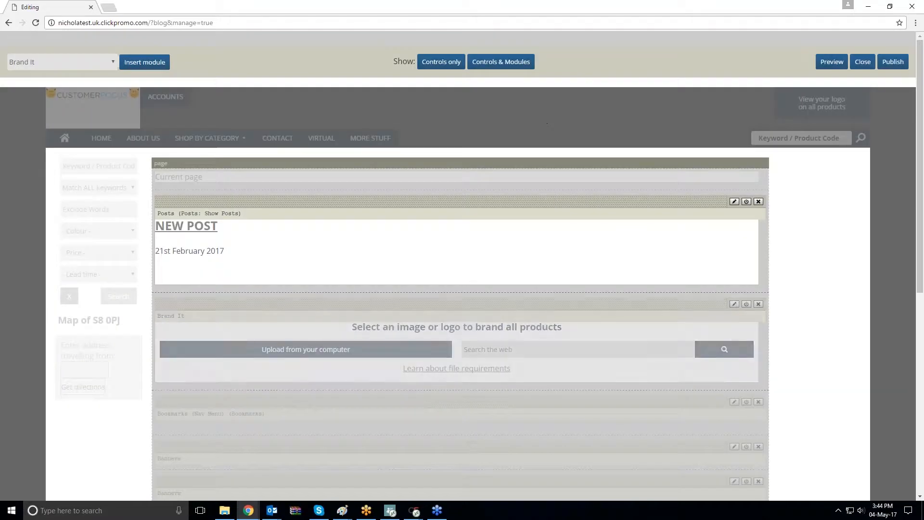
Insert a Calendar module, review its Options and Contents settings, and close the dialog
left_click(102, 68)
left_click(56, 104)
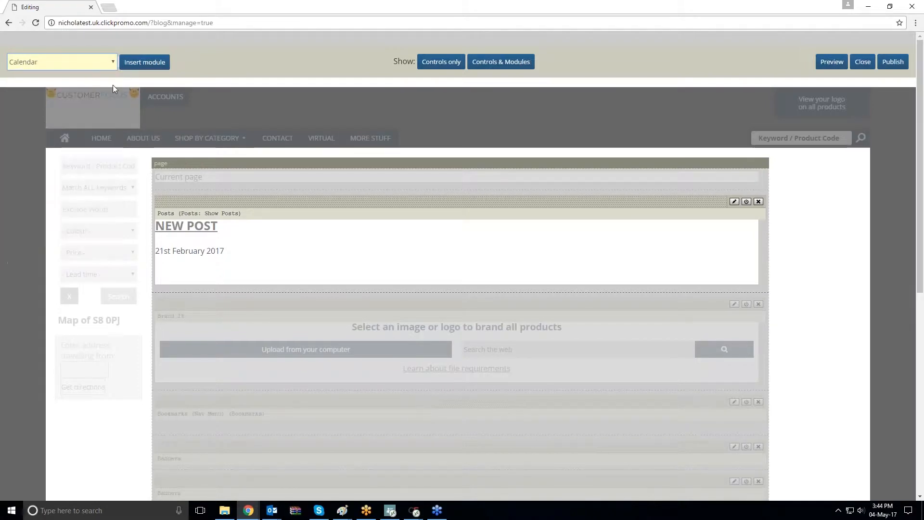
left_click(144, 62)
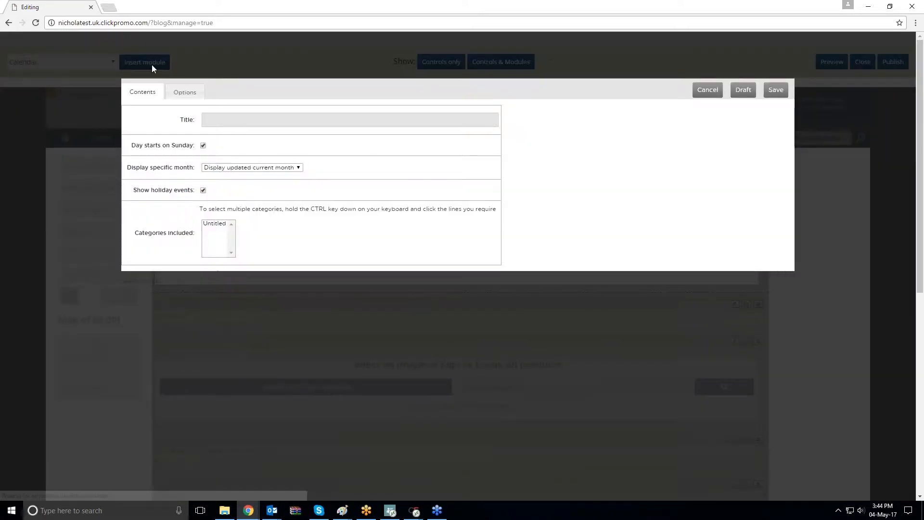
left_click(201, 96)
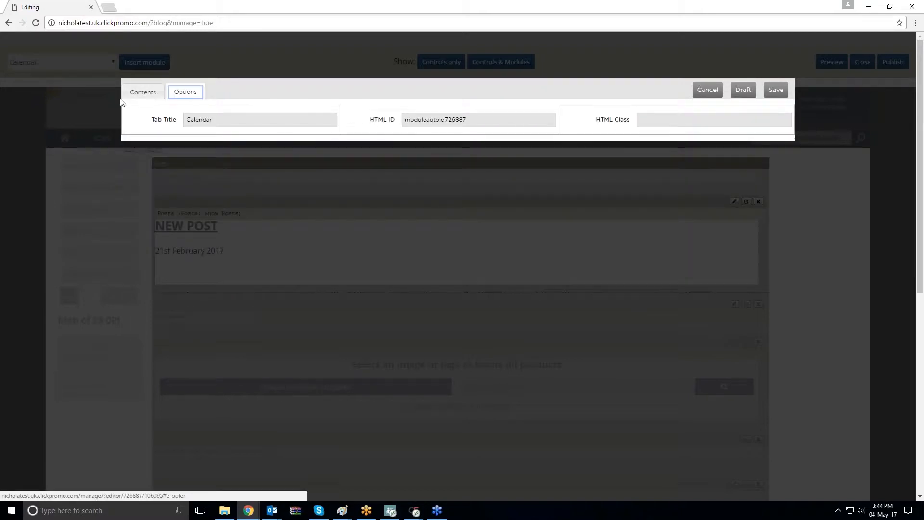
left_click(143, 92)
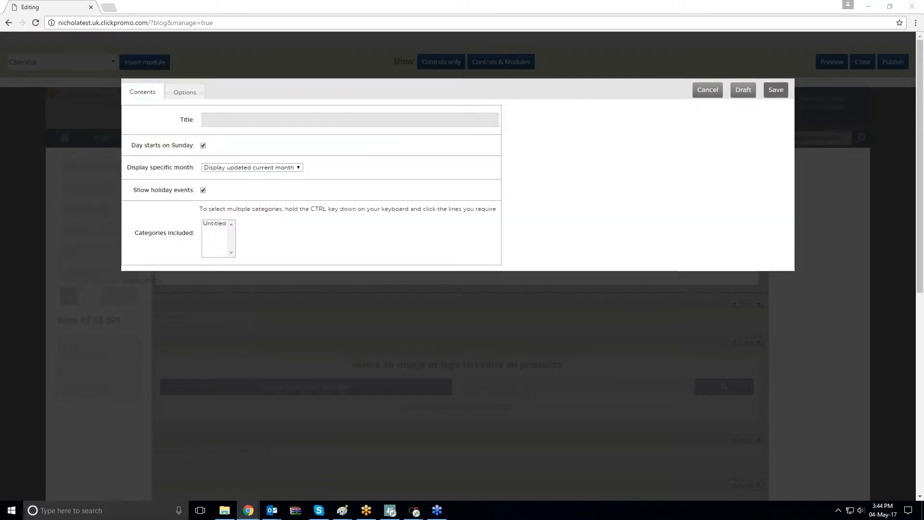
left_click(706, 91)
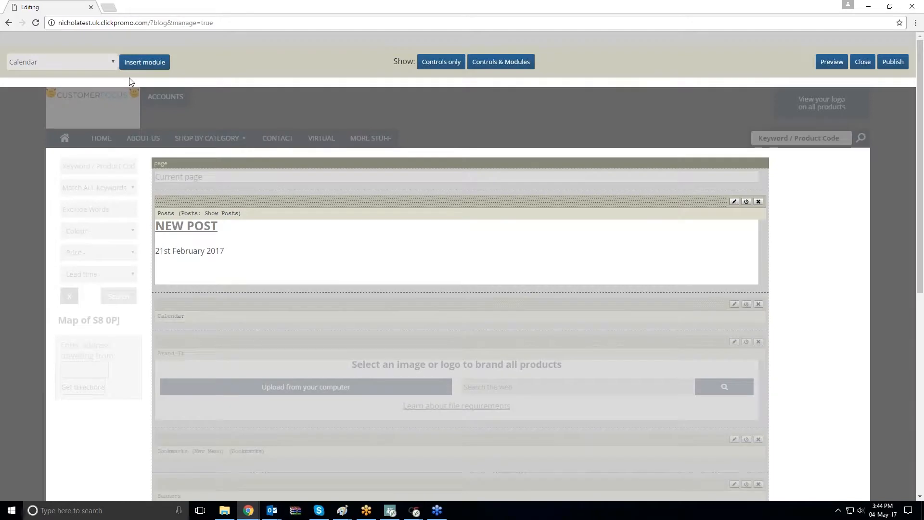
Insert a Form module and close its settings dialog without changes
left_click(93, 62)
left_click(35, 114)
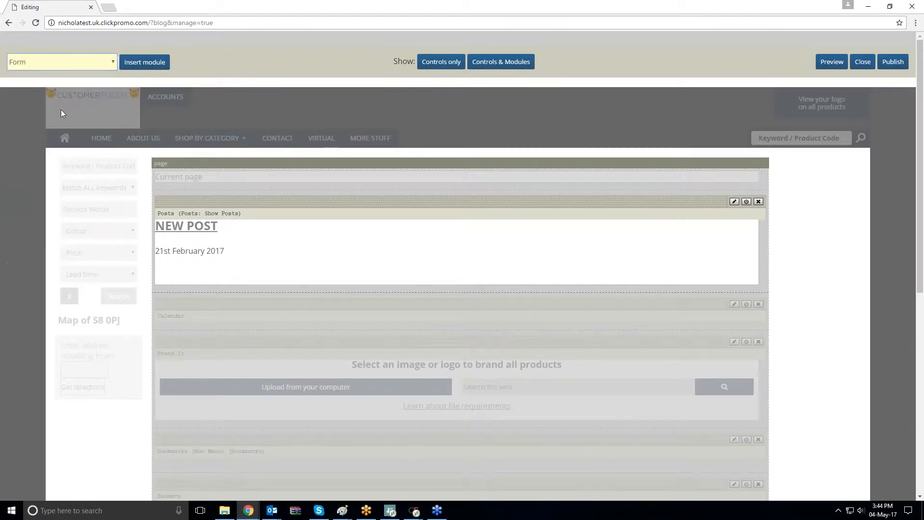
left_click(161, 63)
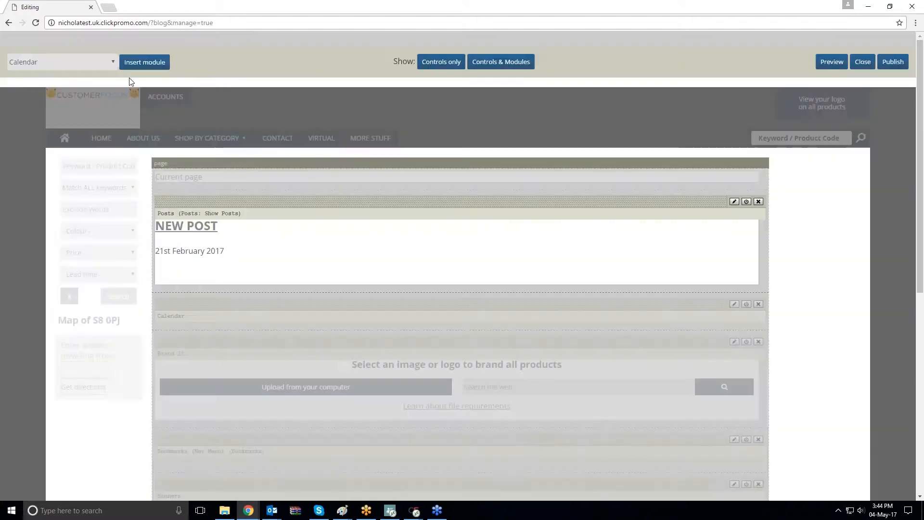
left_click(91, 63)
left_click(36, 113)
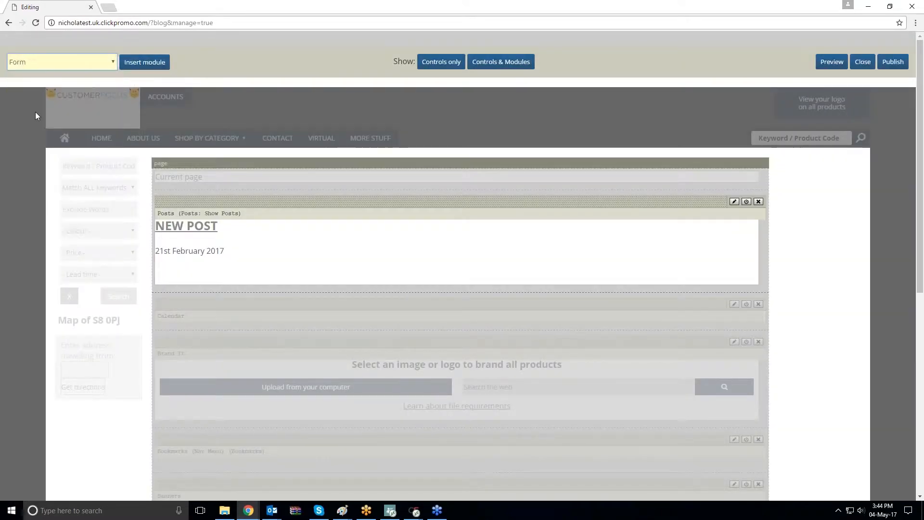
left_click(164, 64)
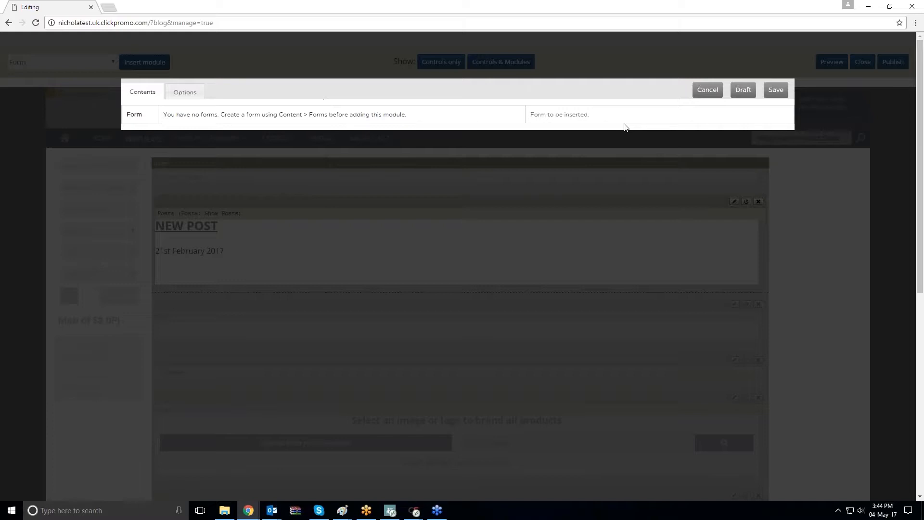
left_click(707, 90)
Insert a Google Map module, look through its country list, and close the dialog
left_click(77, 63)
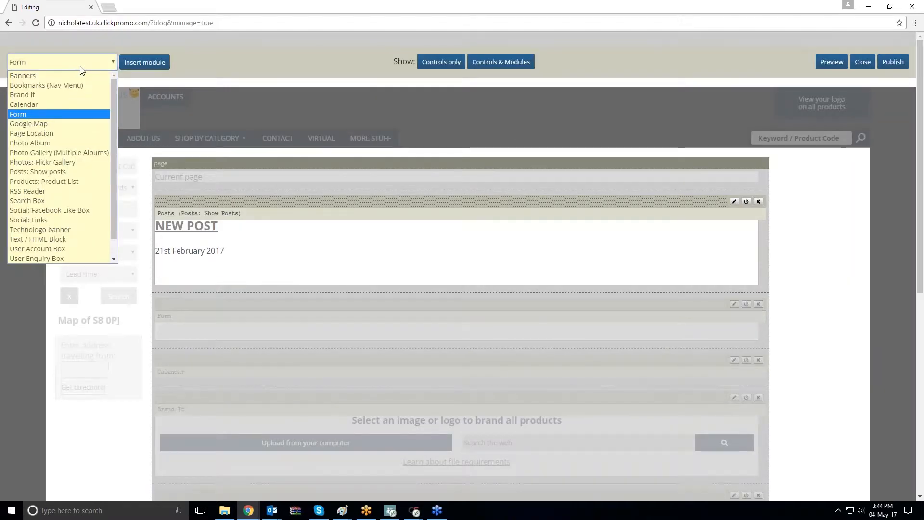
left_click(42, 125)
key("Down")
left_click(148, 62)
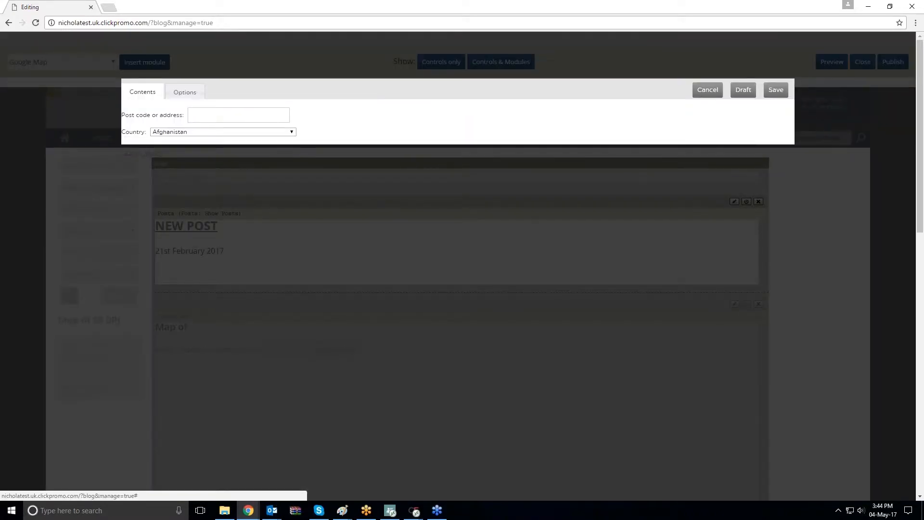
left_click(261, 133)
left_click(261, 133)
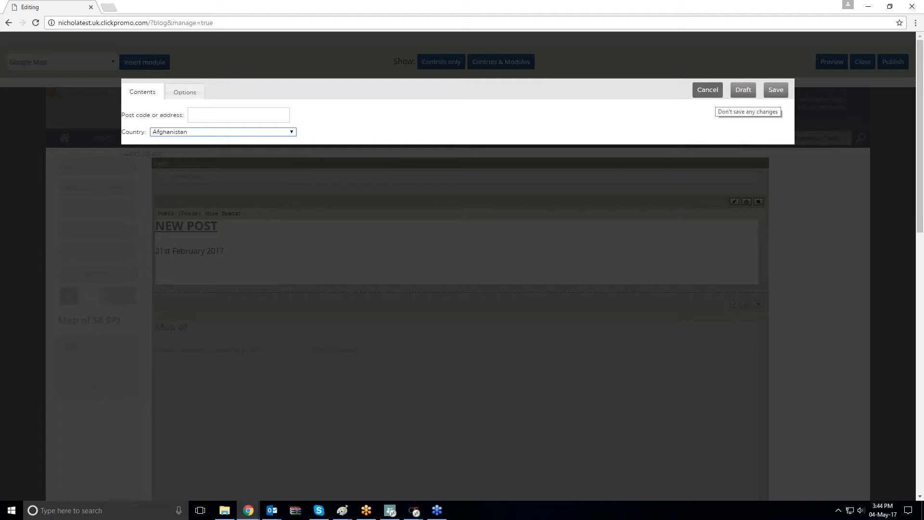
left_click(707, 90)
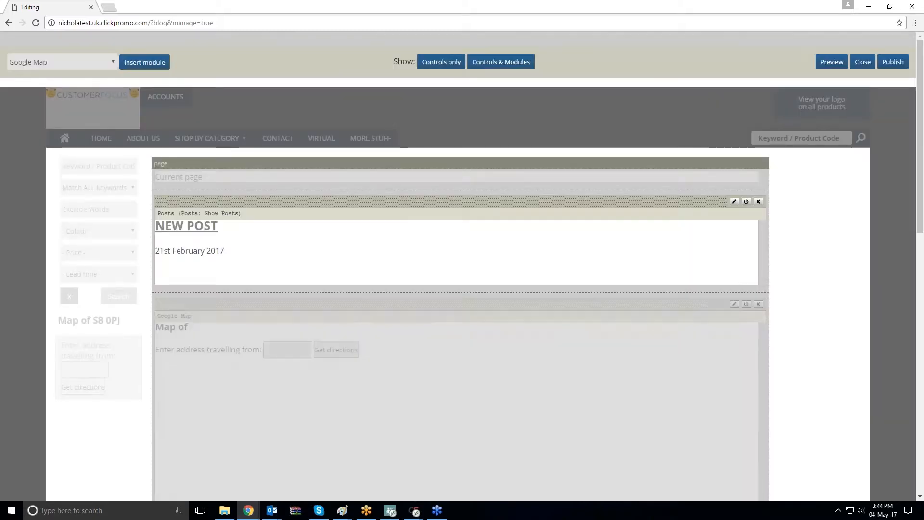
Insert a Page Location module into the page
left_click(102, 61)
left_click(31, 132)
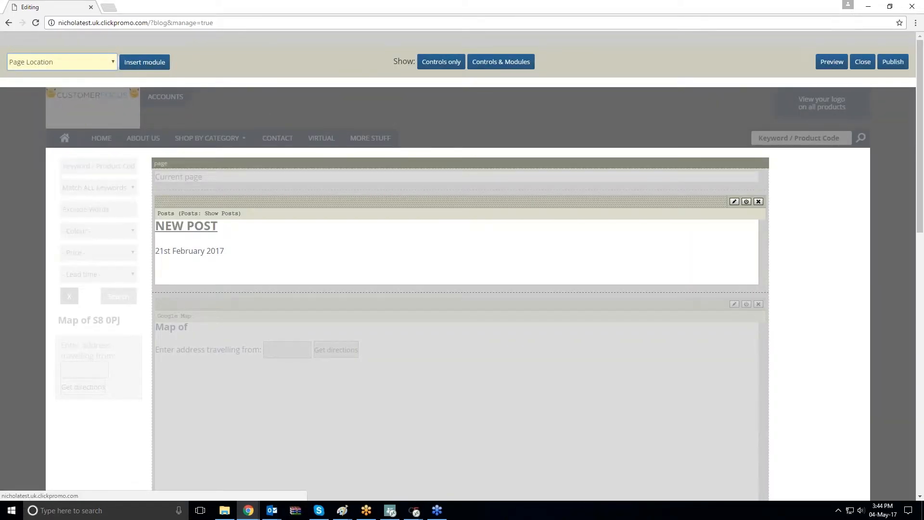
left_click(144, 61)
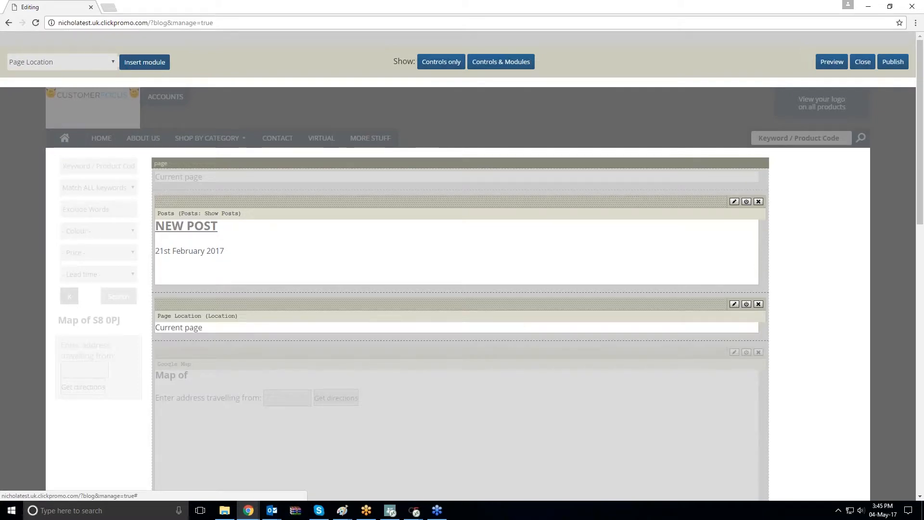
left_click(160, 64)
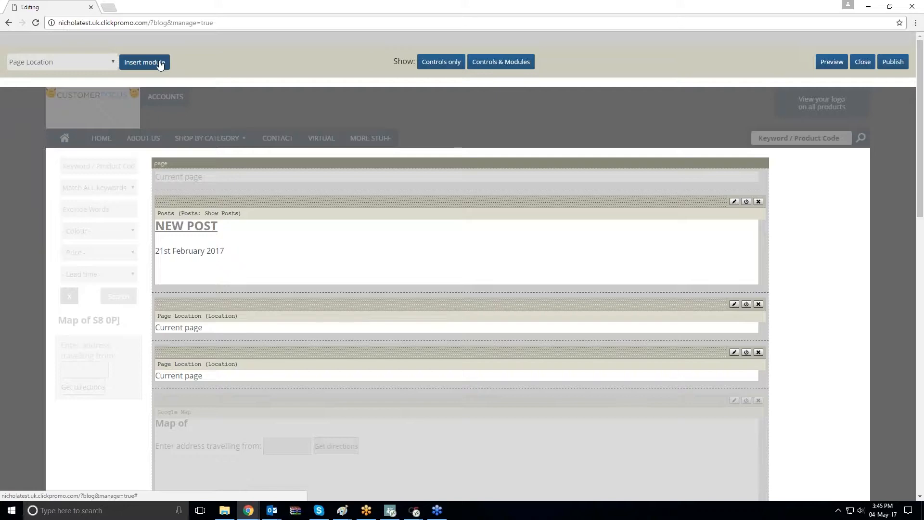
Insert a Photo Album module and close its thumbnail settings dialog without changes
left_click(88, 65)
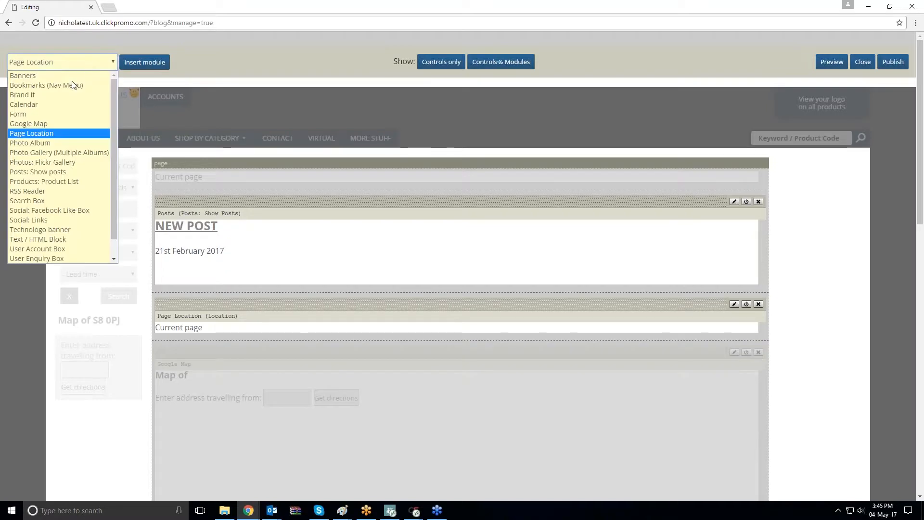
left_click(51, 146)
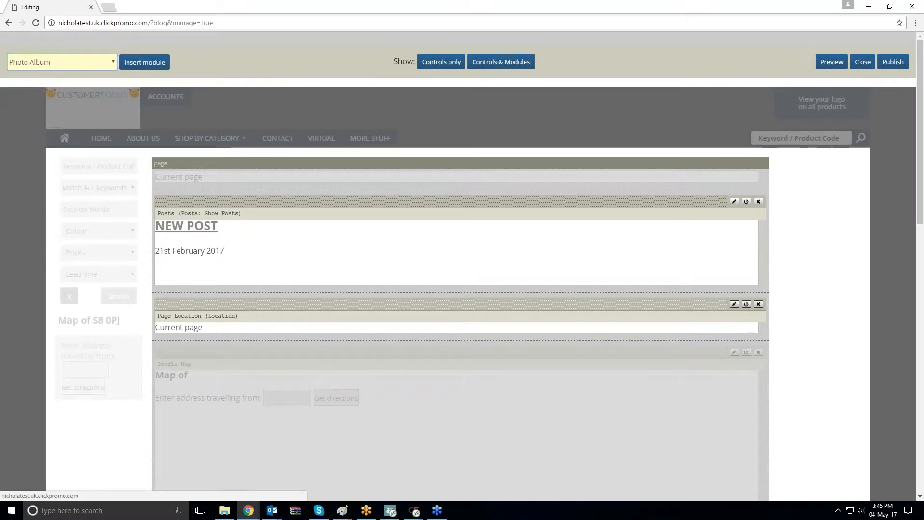
left_click(147, 63)
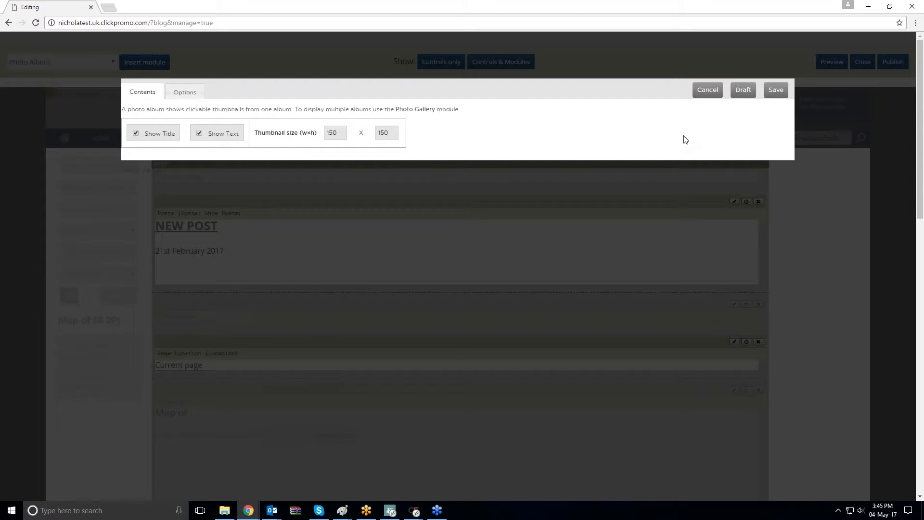
left_click(707, 89)
Insert a Photo Gallery (Multiple Albums) module and close its settings dialog
left_click(108, 62)
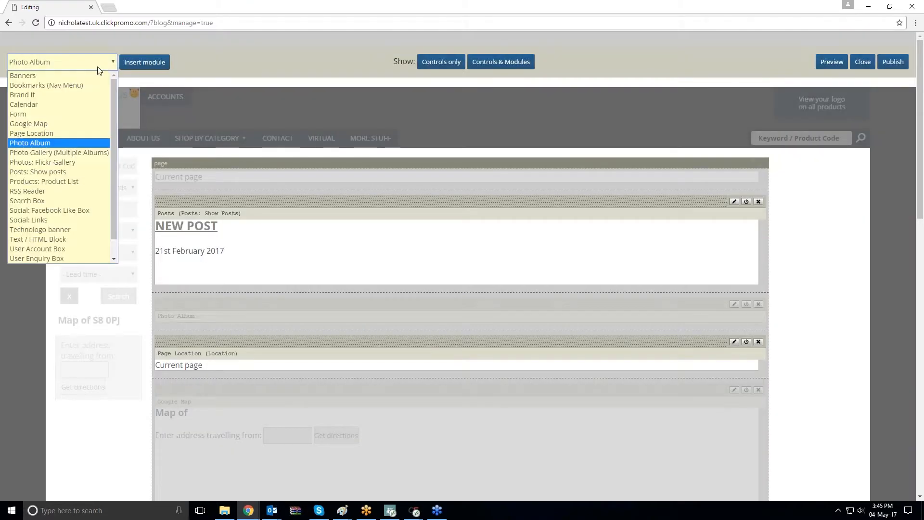
left_click(69, 152)
left_click(153, 65)
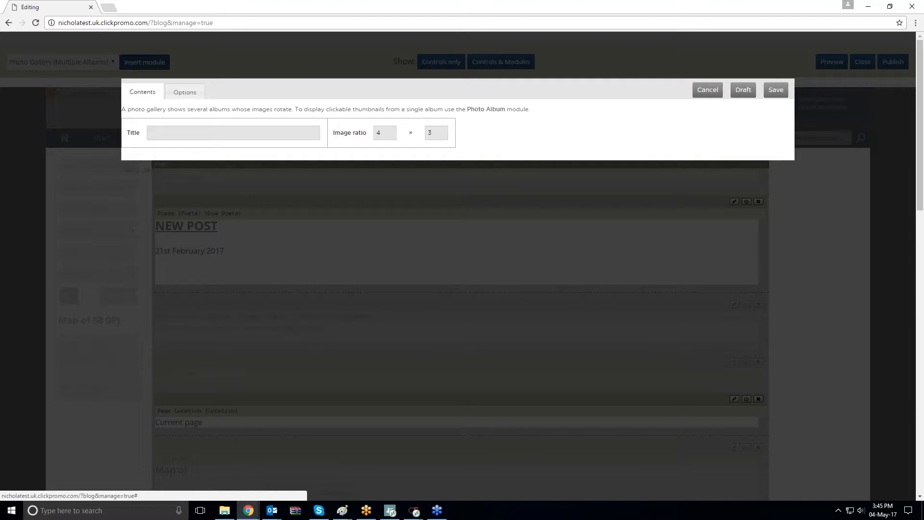
left_click(708, 90)
Insert a Photos: Flickr Gallery module and close its settings dialog
left_click(85, 61)
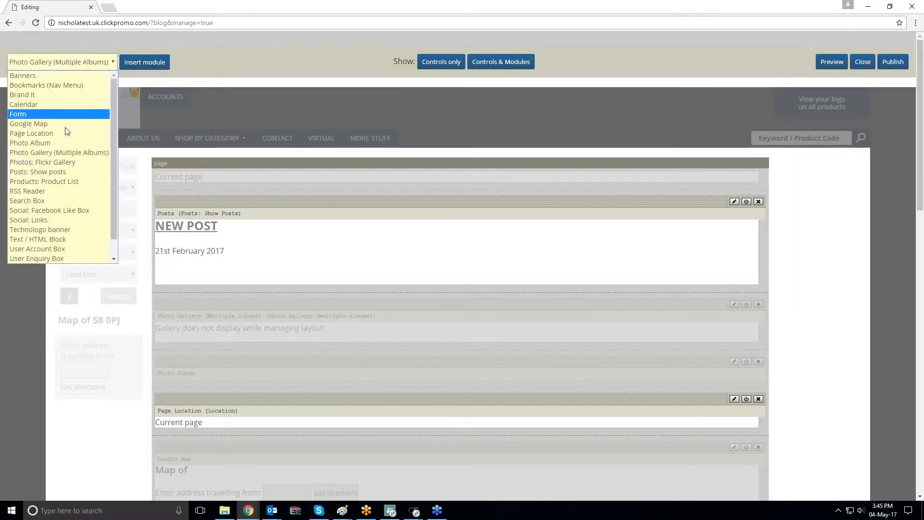
left_click(57, 162)
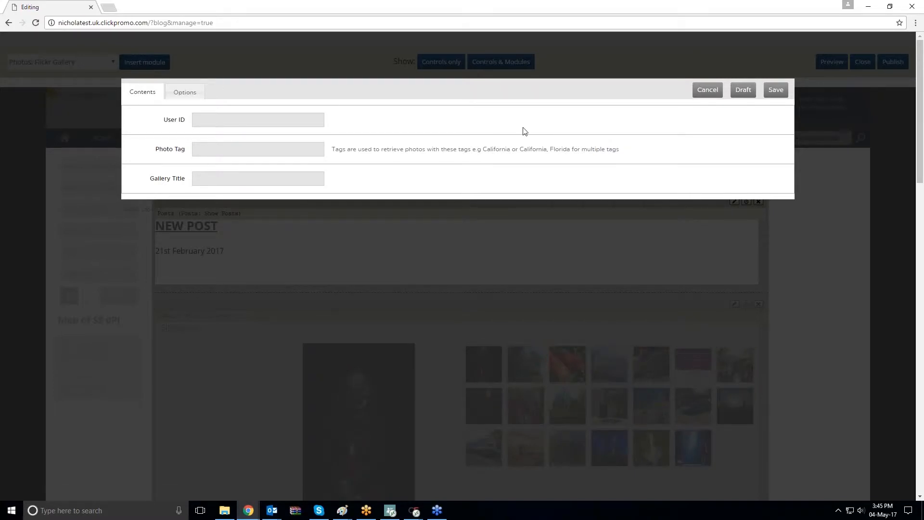
left_click(81, 63)
left_click(81, 62)
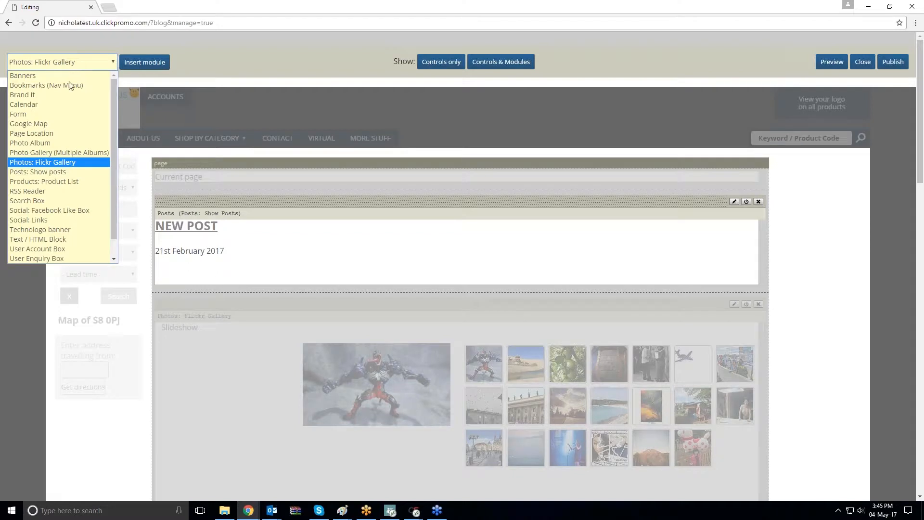
Insert a Posts: Show posts module into the page
left_click(48, 173)
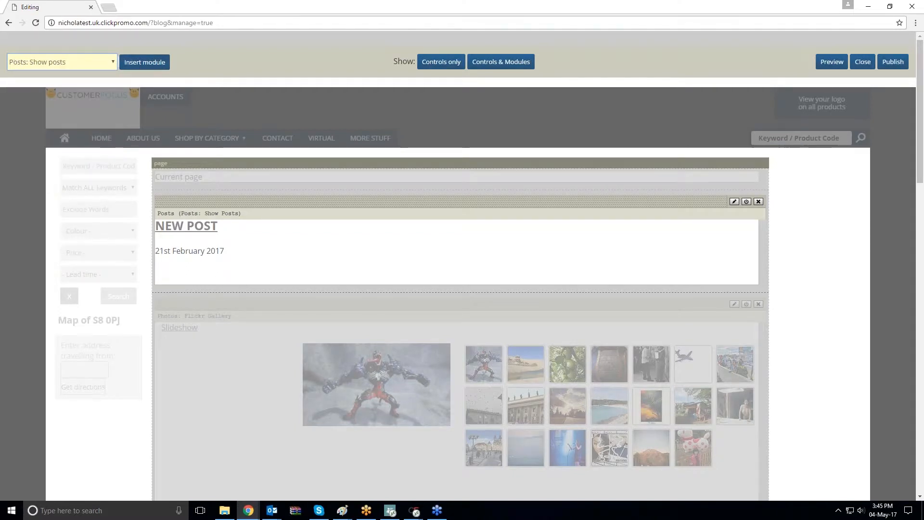
left_click(144, 63)
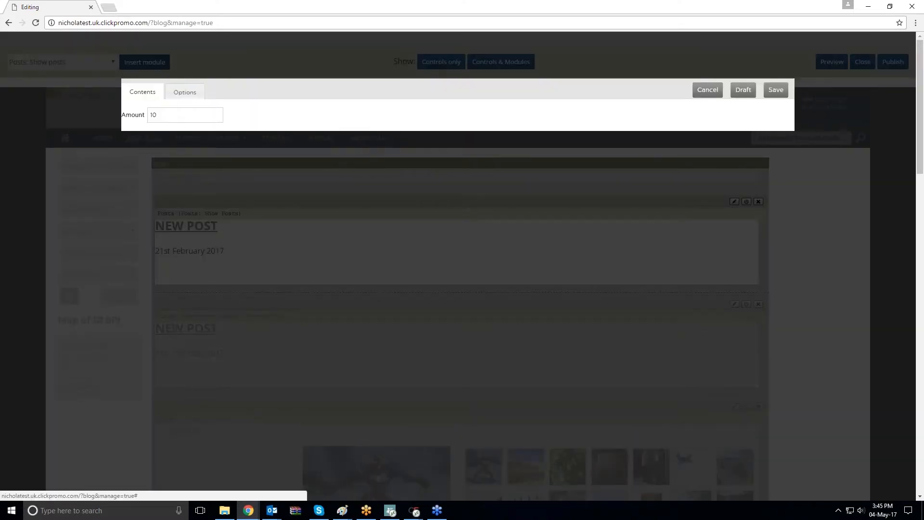
Insert a Products: Product List module, review its product source choices keeping My Selection, and cancel its settings dialog
left_click(168, 68)
left_click(113, 62)
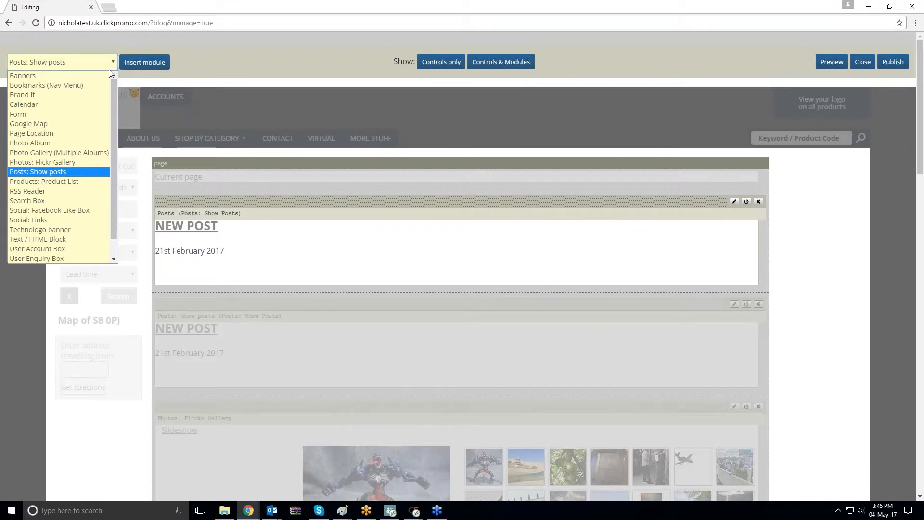
left_click(56, 182)
left_click(157, 62)
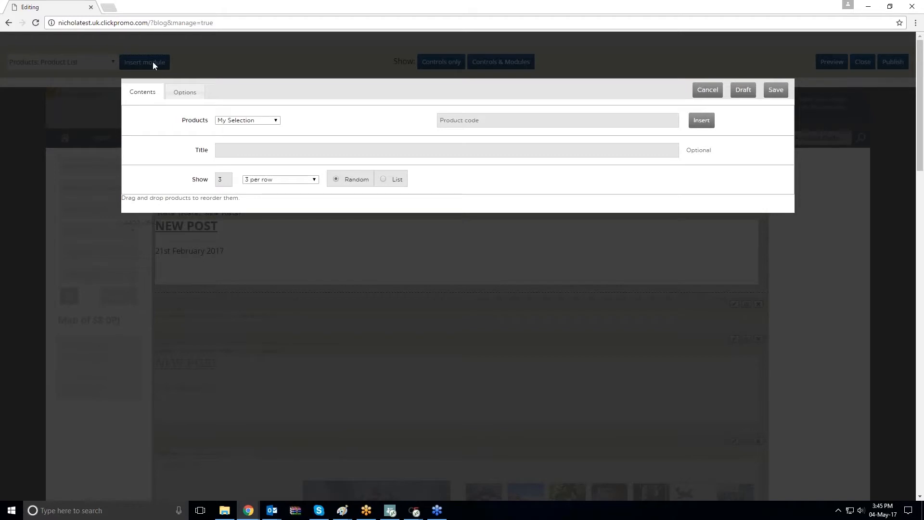
left_click(245, 120)
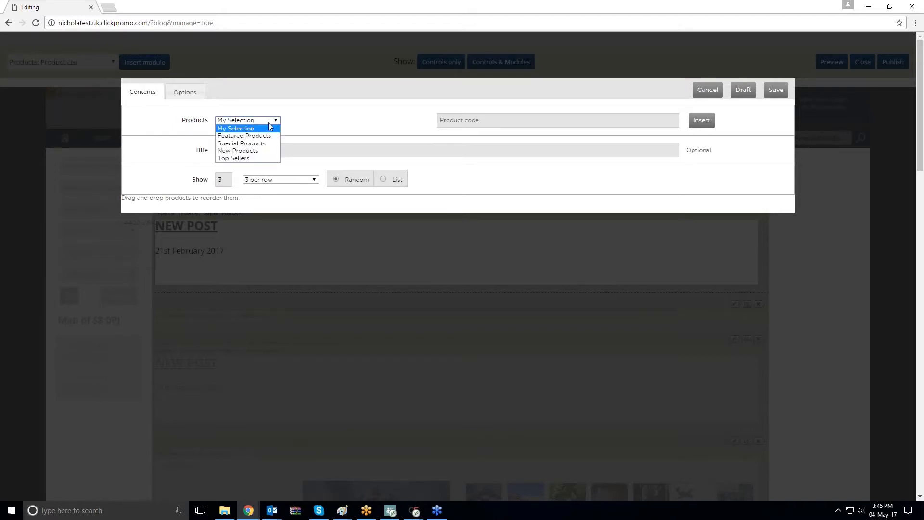
left_click(268, 123)
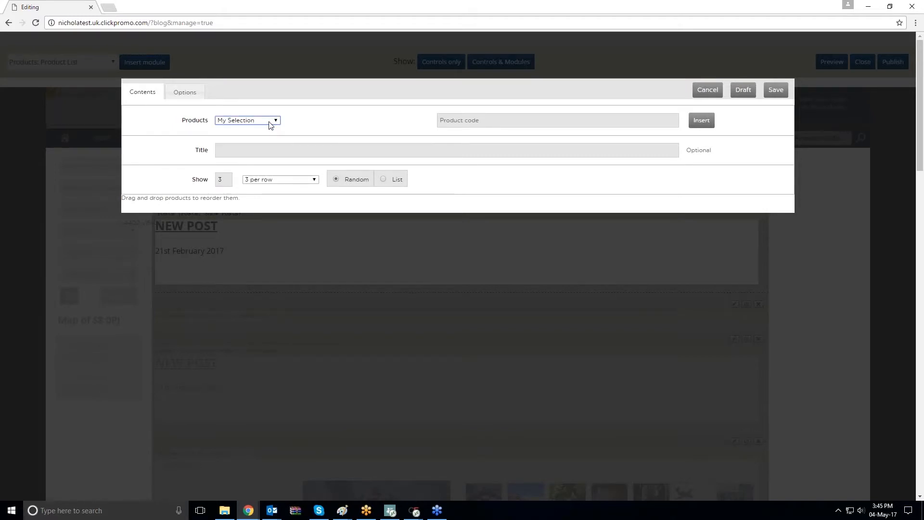
left_click(706, 90)
Insert an RSS Reader module and close its settings dialog without changes
left_click(60, 61)
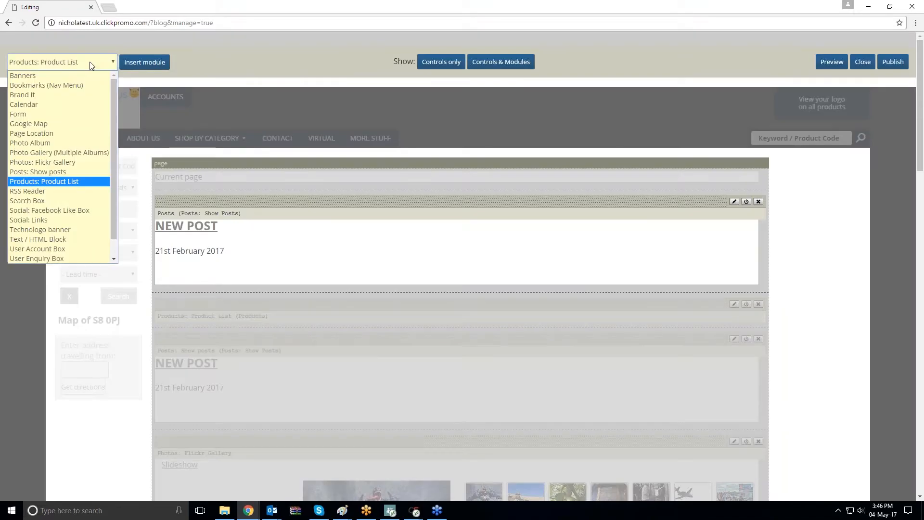
left_click(61, 197)
left_click(157, 66)
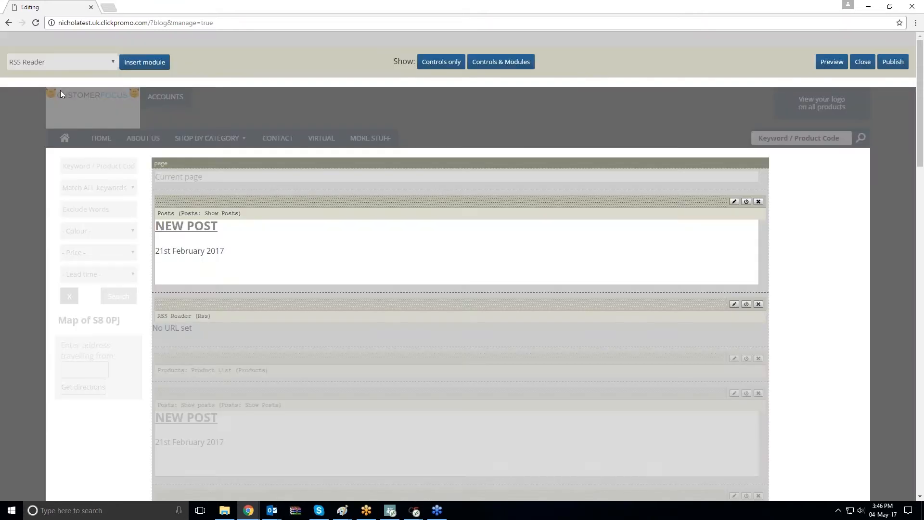
left_click(61, 62)
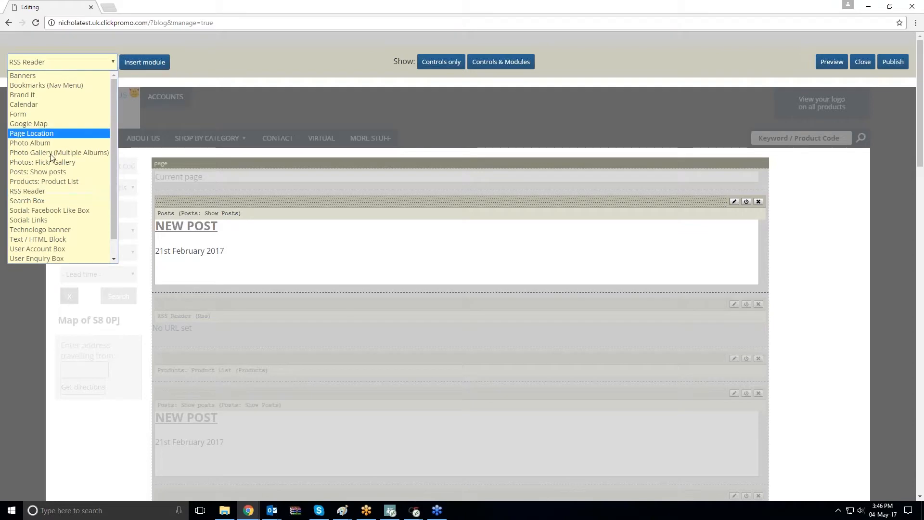
Insert a Search Box module and close its settings dialog without changes
left_click(47, 201)
left_click(144, 62)
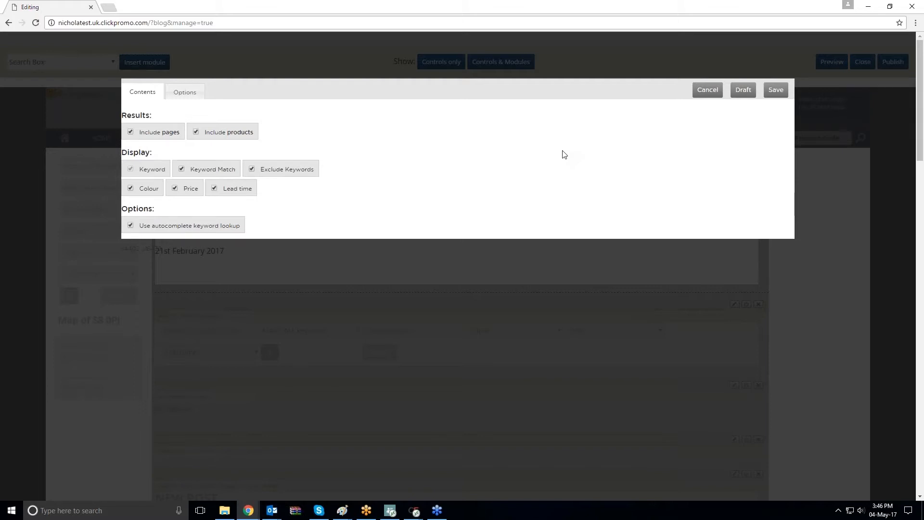
left_click(61, 61)
Insert a Social: Facebook Like Box module and cancel its settings dialog
left_click(57, 210)
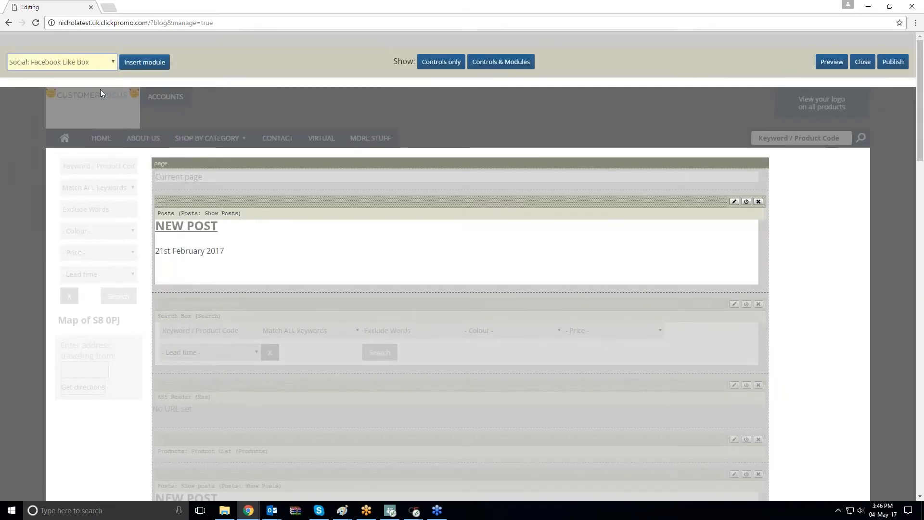
left_click(134, 63)
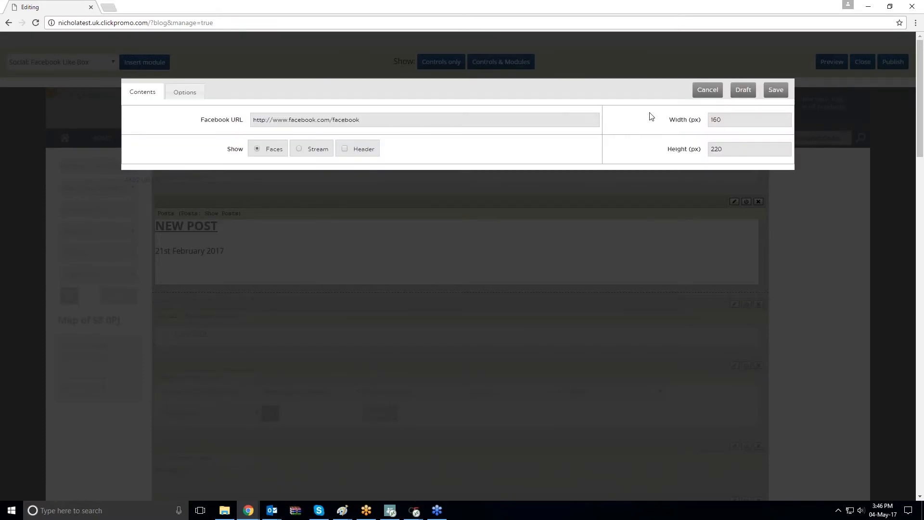
left_click(707, 90)
Insert a Social: Links module and cancel its settings dialog
left_click(61, 62)
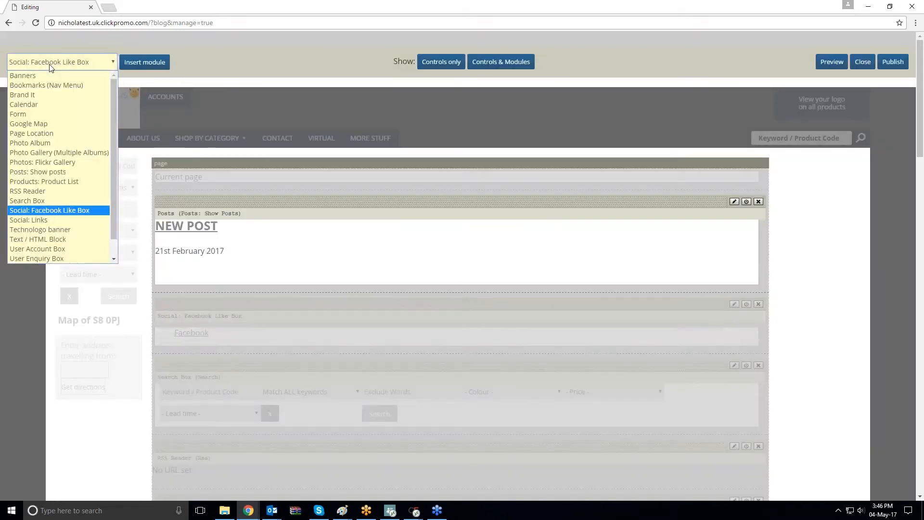
left_click(50, 209)
left_click(144, 71)
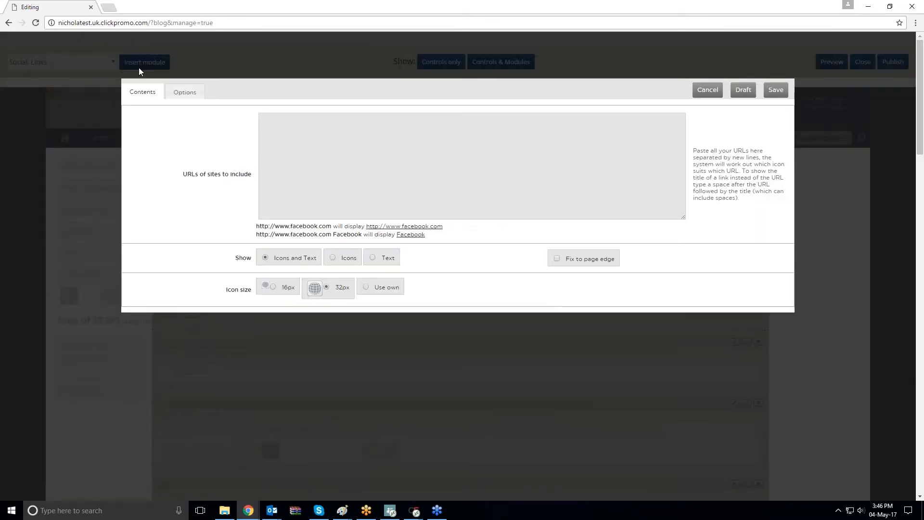
left_click(707, 90)
Insert a Technologo banner module and cancel its settings dialog
left_click(60, 61)
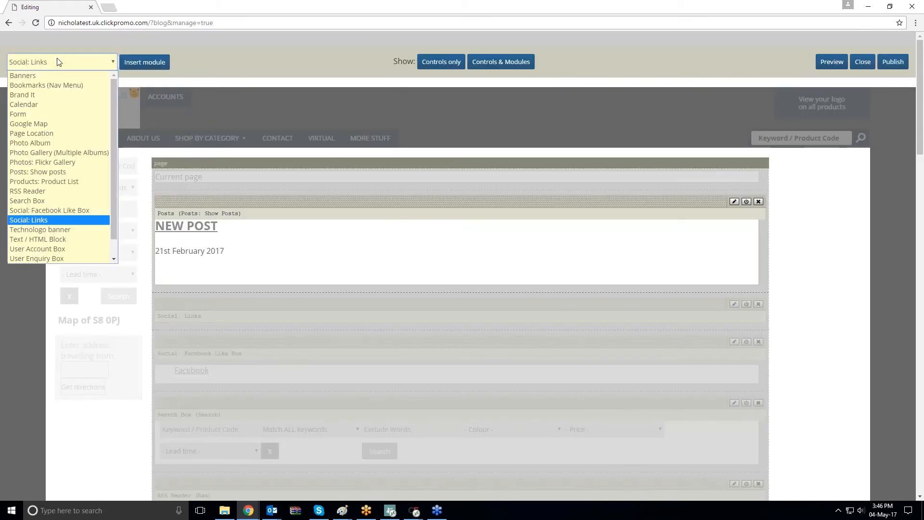
left_click(48, 231)
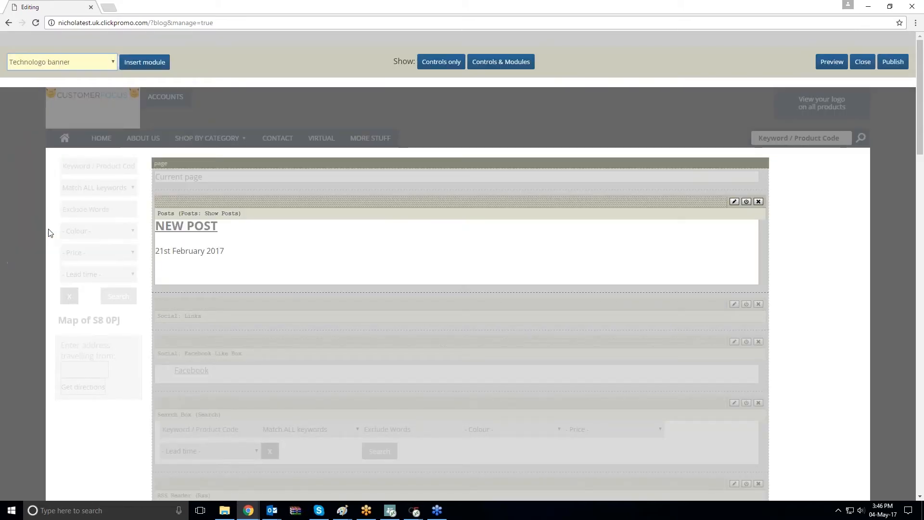
left_click(140, 64)
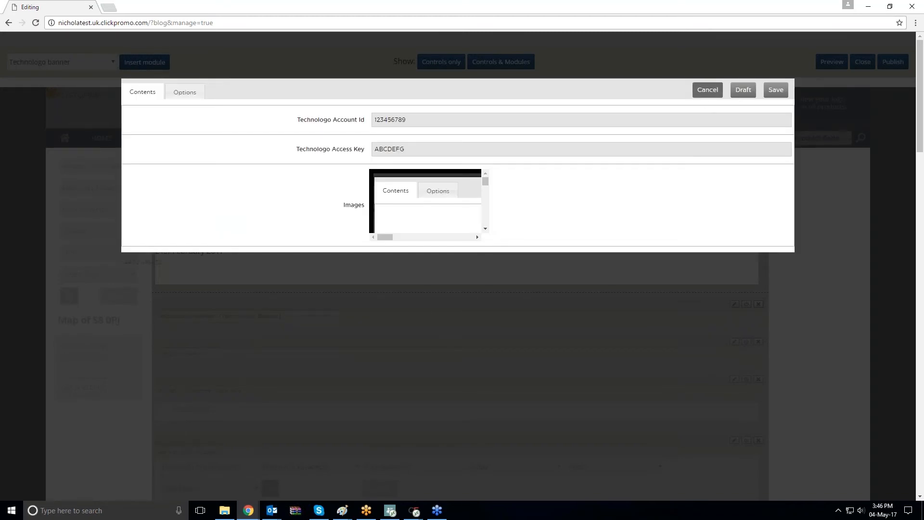
left_click(707, 90)
Insert a Text / HTML Block module and cancel its editor dialog
left_click(77, 65)
left_click(66, 238)
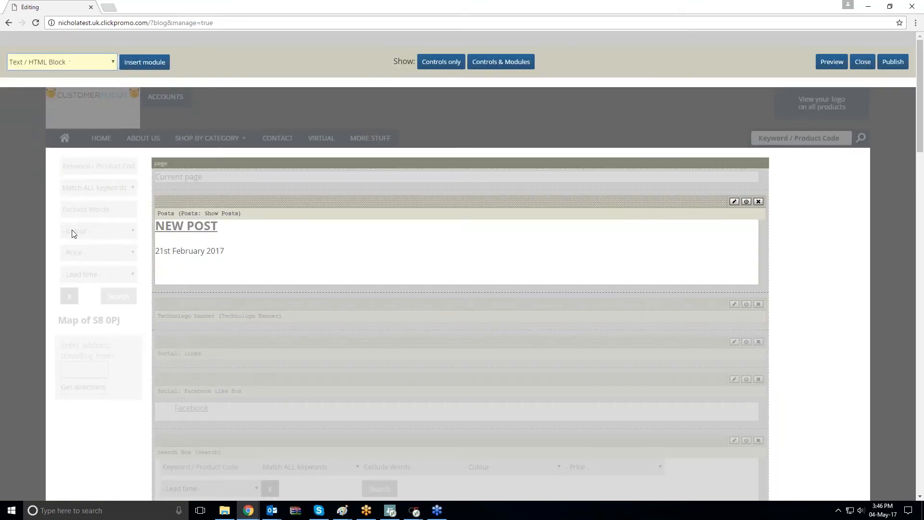
left_click(144, 61)
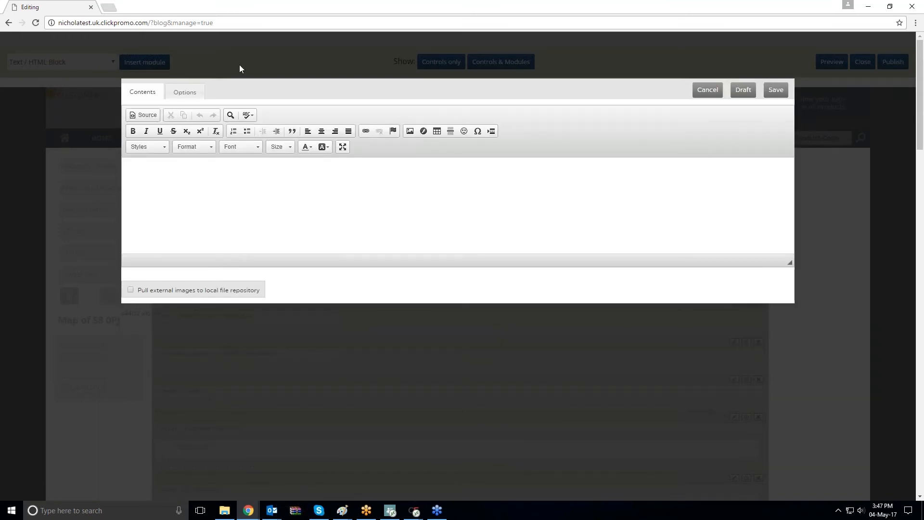
left_click(717, 91)
Insert a User Account Box module and cancel its settings dialog
left_click(74, 59)
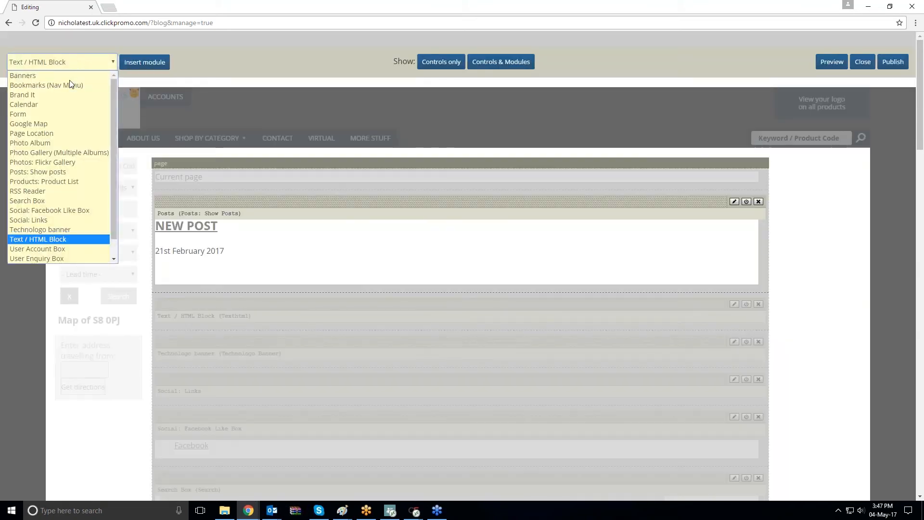
left_click(63, 249)
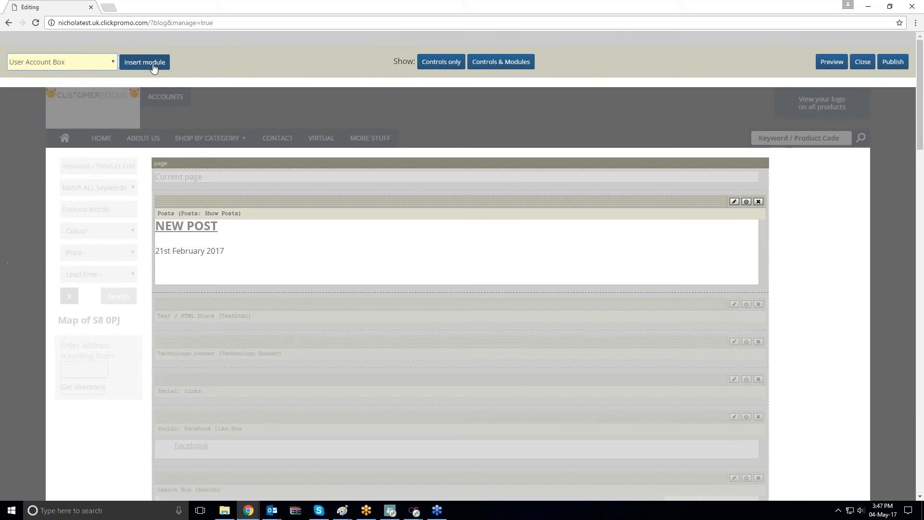
left_click(147, 63)
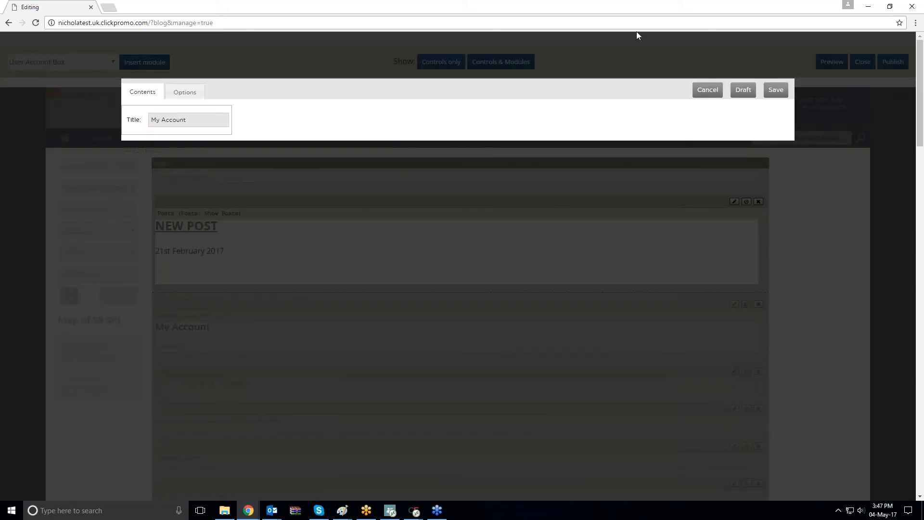
left_click(705, 90)
Insert a User Enquiry Box module and cancel its settings dialog
left_click(62, 61)
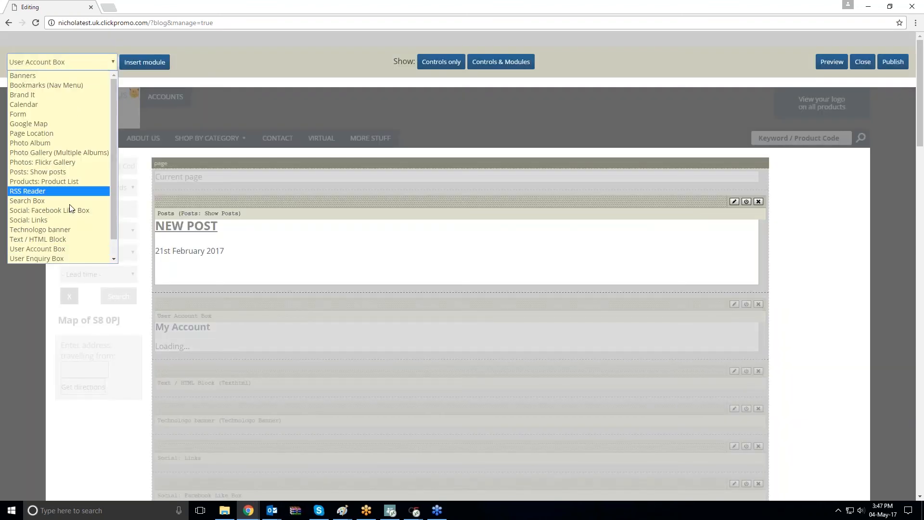
left_click(74, 257)
left_click(155, 63)
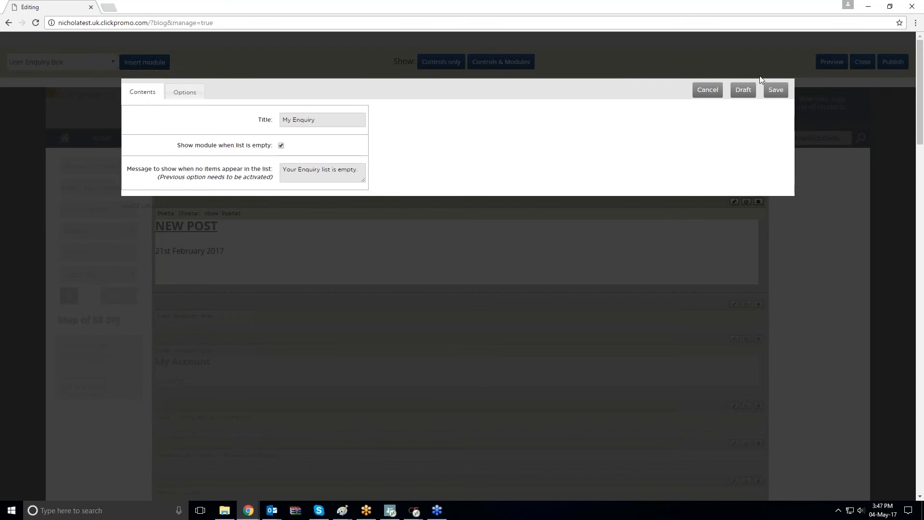
left_click(708, 91)
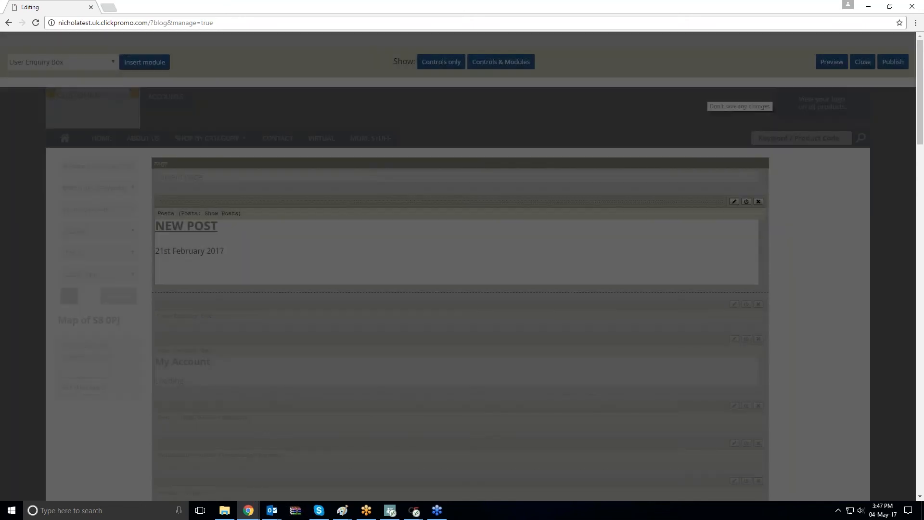
Insert a Virtual Catalogue module and cancel its settings dialog
left_click(86, 60)
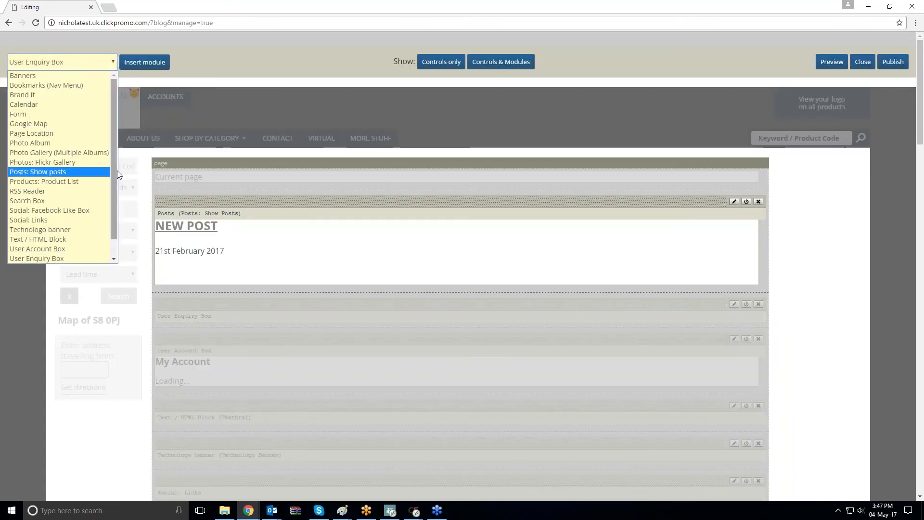
scroll(108, 208, "down", 1)
left_click(52, 254)
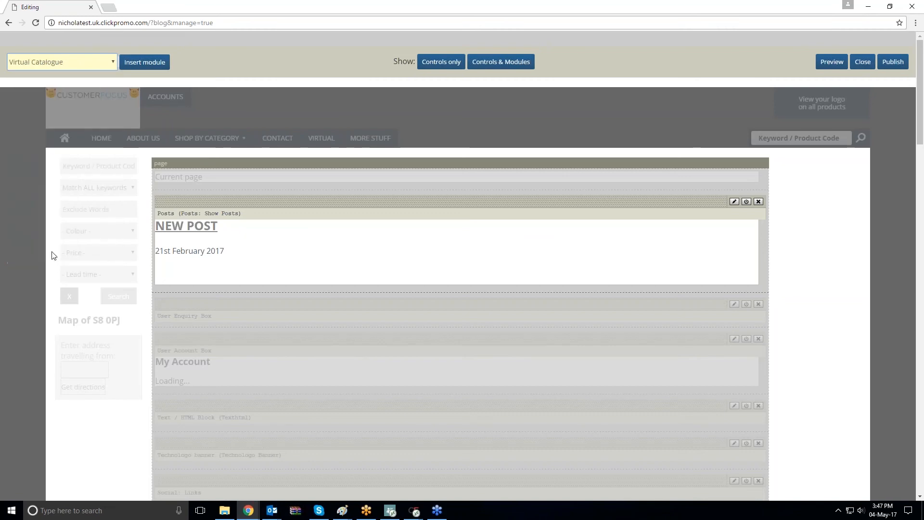
left_click(128, 63)
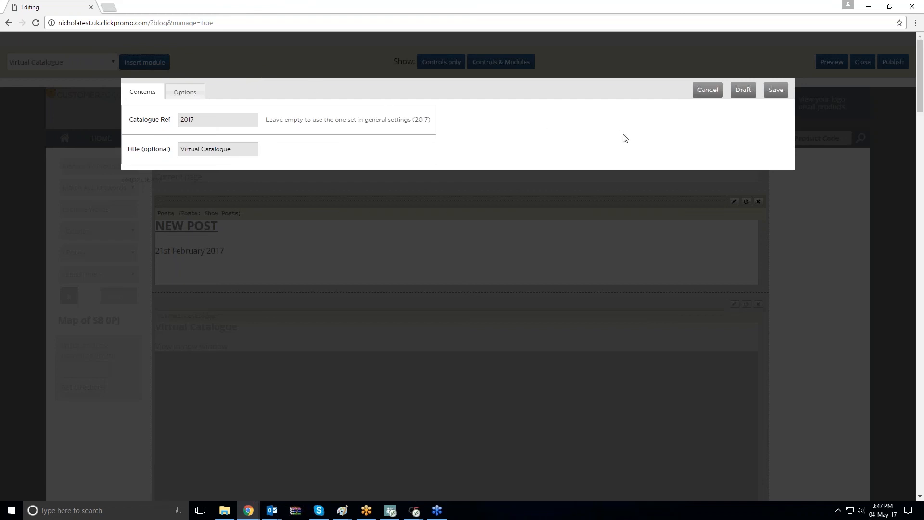
left_click(706, 90)
Insert a sys:Cart: Items in Cart module and cancel its settings dialog
left_click(61, 62)
scroll(92, 202, "down", 1)
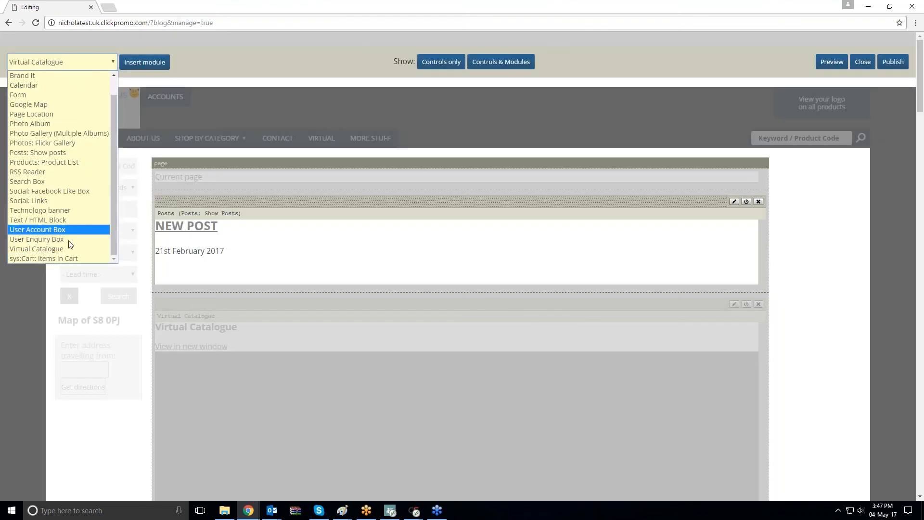
left_click(70, 259)
left_click(149, 62)
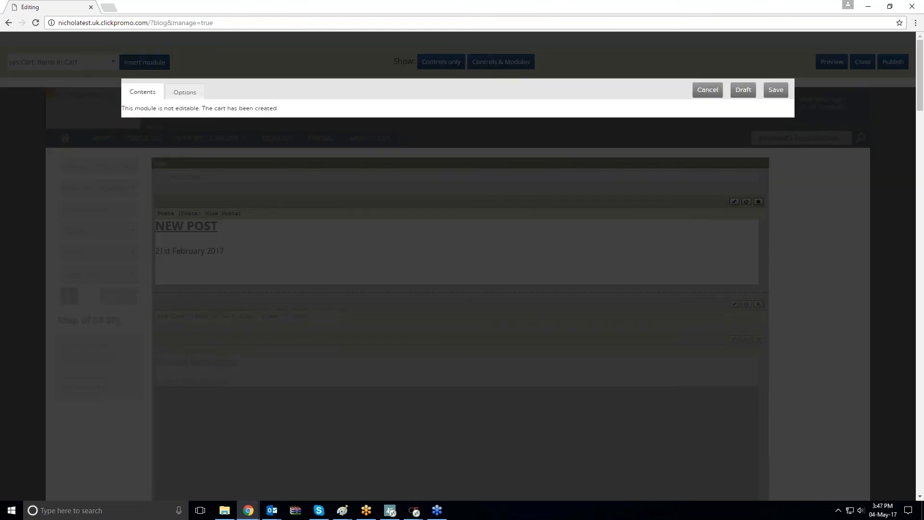
left_click(707, 90)
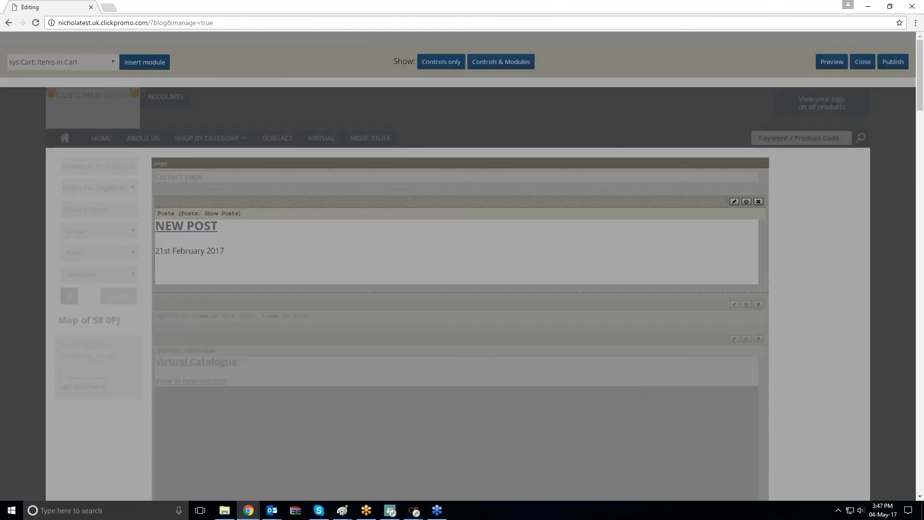